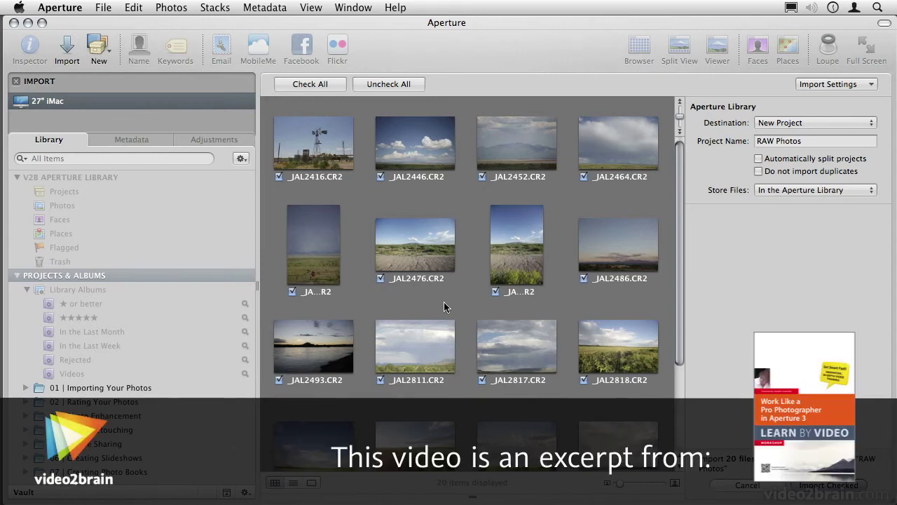
Step: Keep imported files in the Aperture Library, and check the V2B Aperture Library package in Finder
click(778, 190)
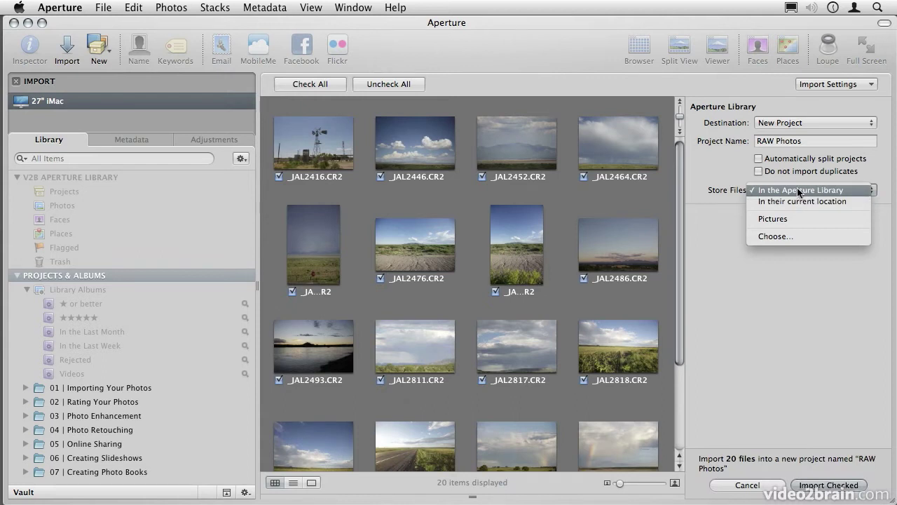
click(849, 192)
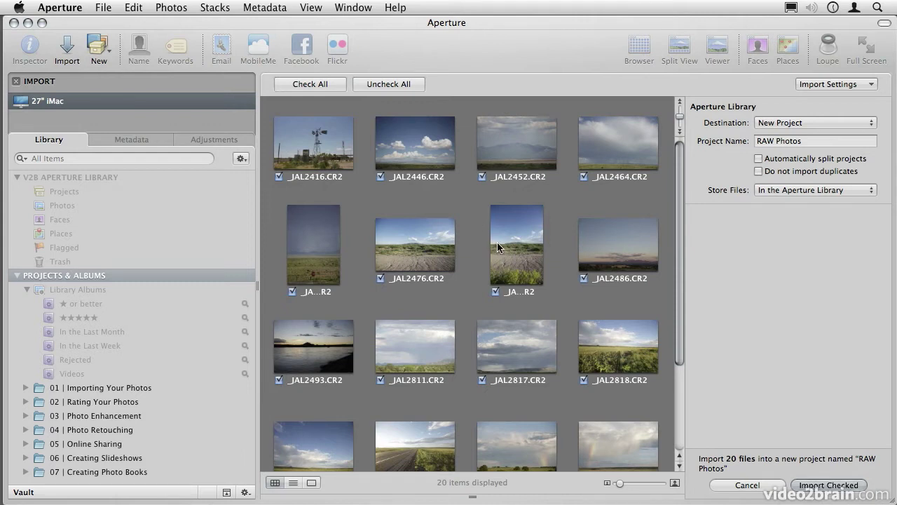
key(super+Tab)
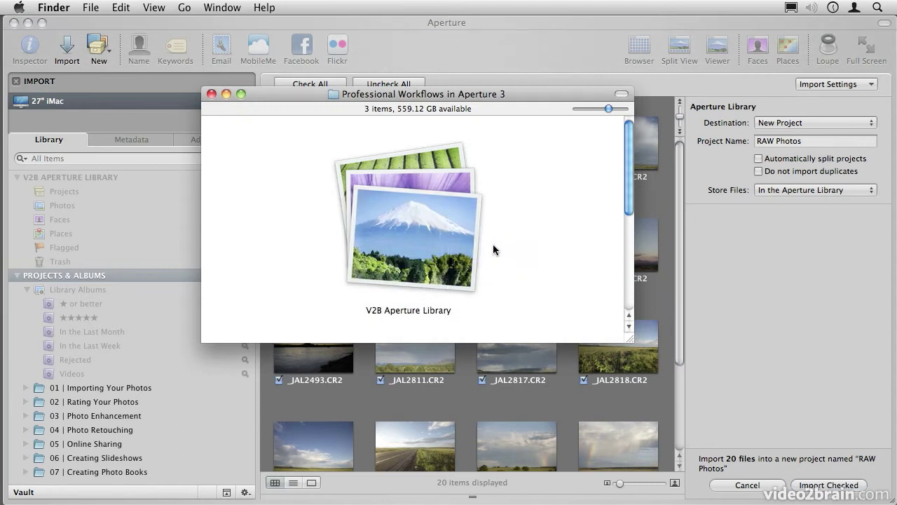
click(427, 209)
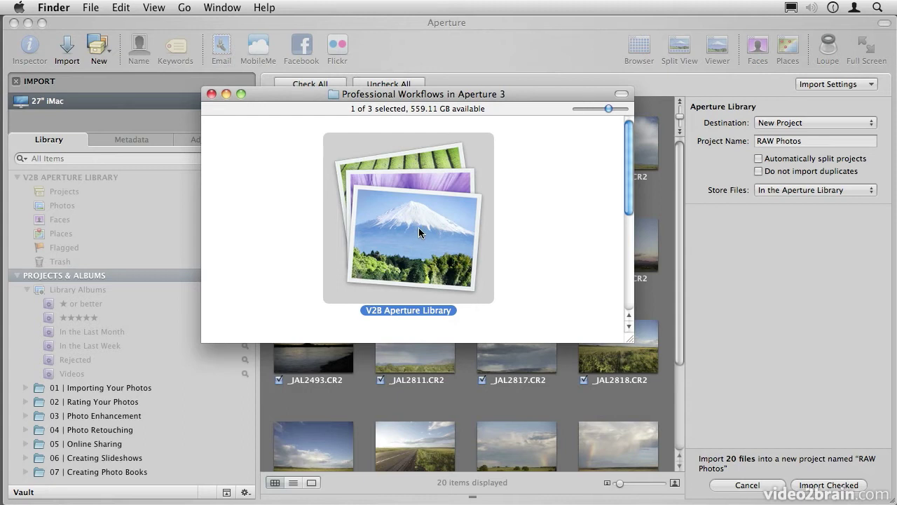
click(510, 202)
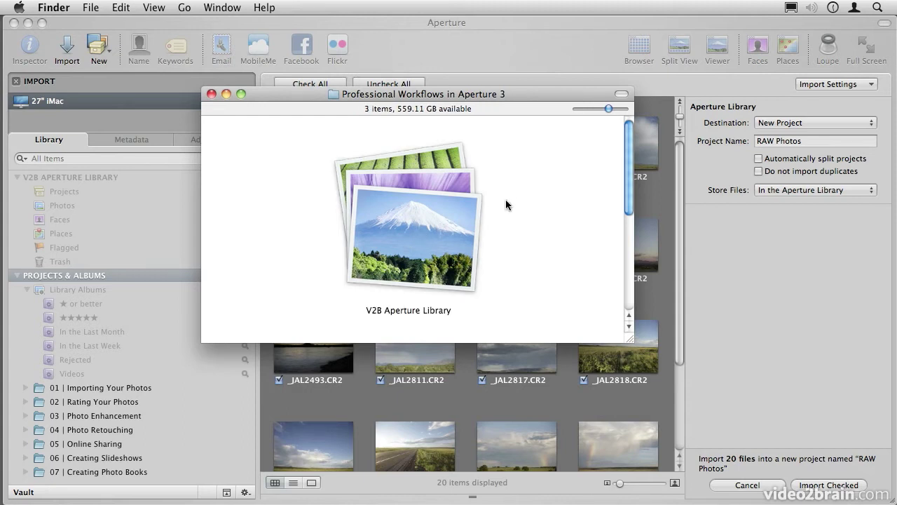
key(super+Tab)
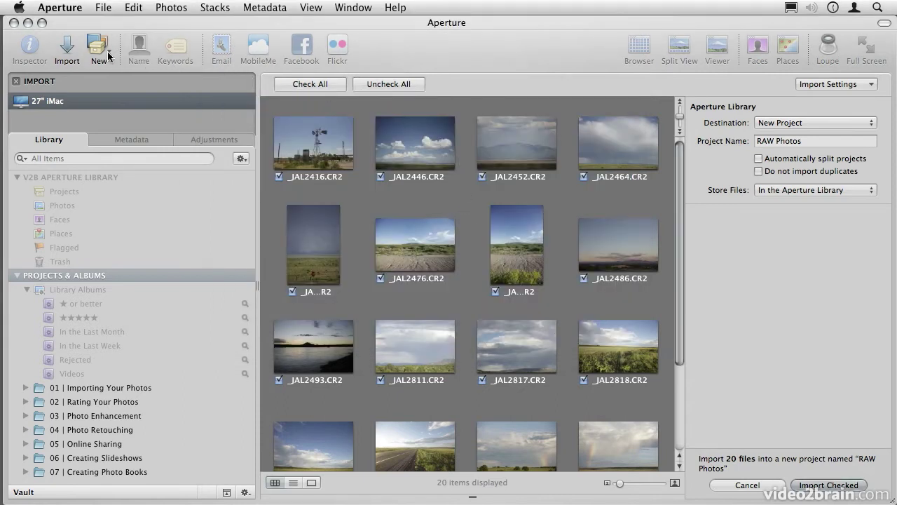
Step: Close the import browser and add a backup vault named Main Backup Vault
click(66, 51)
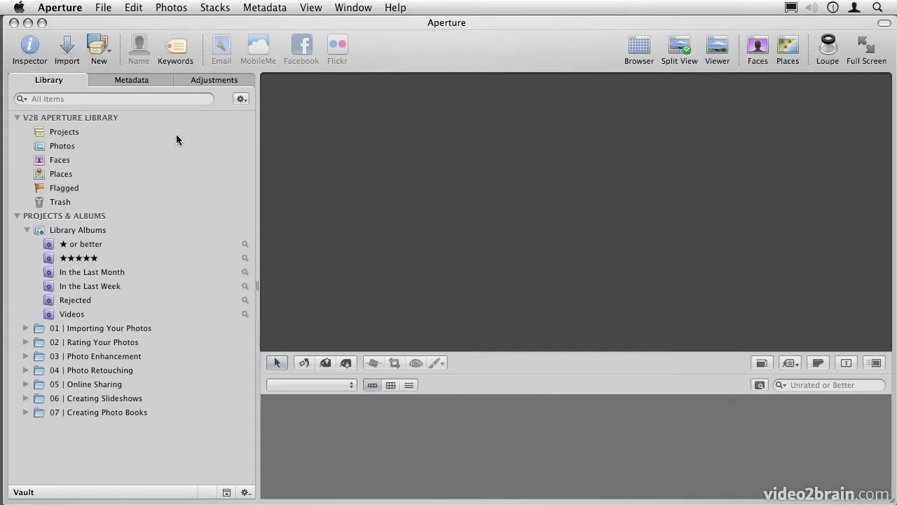
click(227, 492)
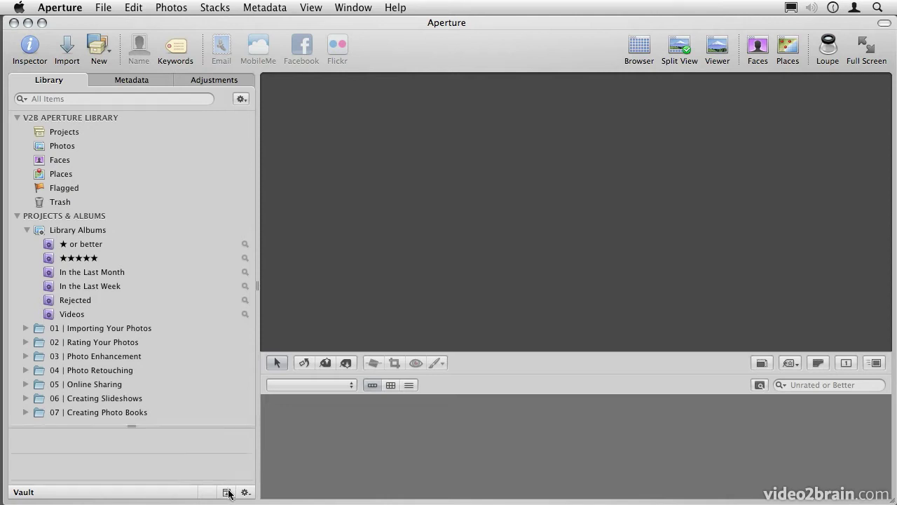
click(245, 491)
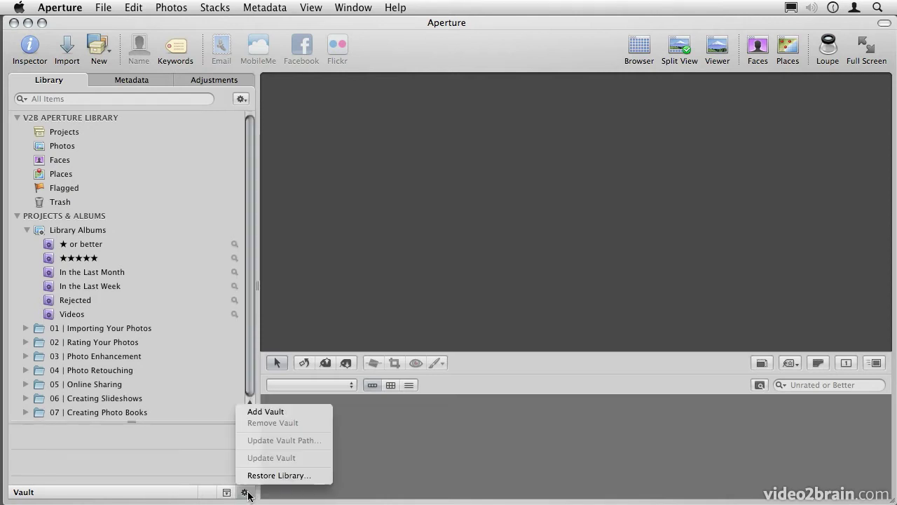
click(265, 412)
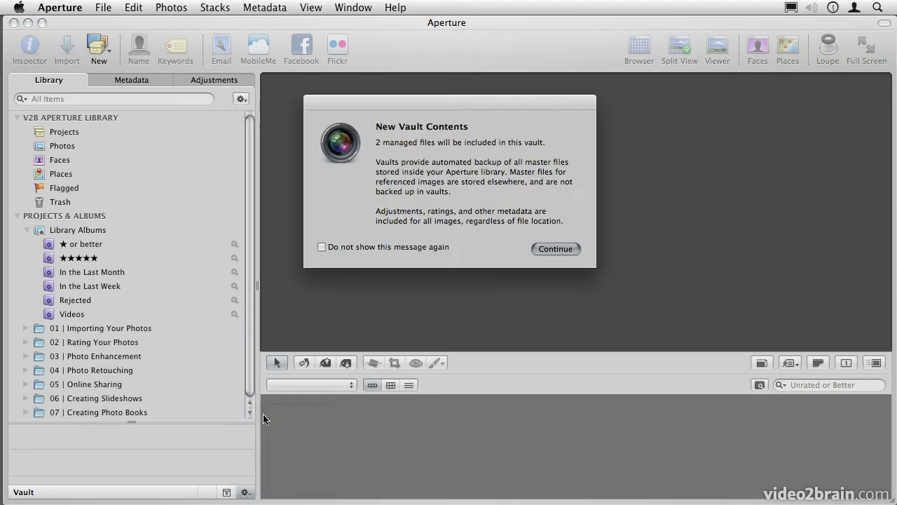
click(553, 249)
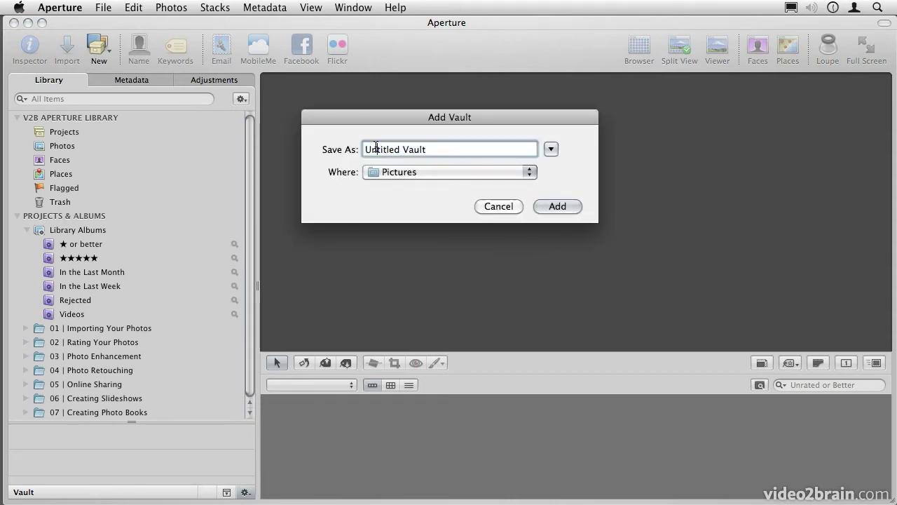
double_click(371, 149)
text(Main Backup)
click(551, 206)
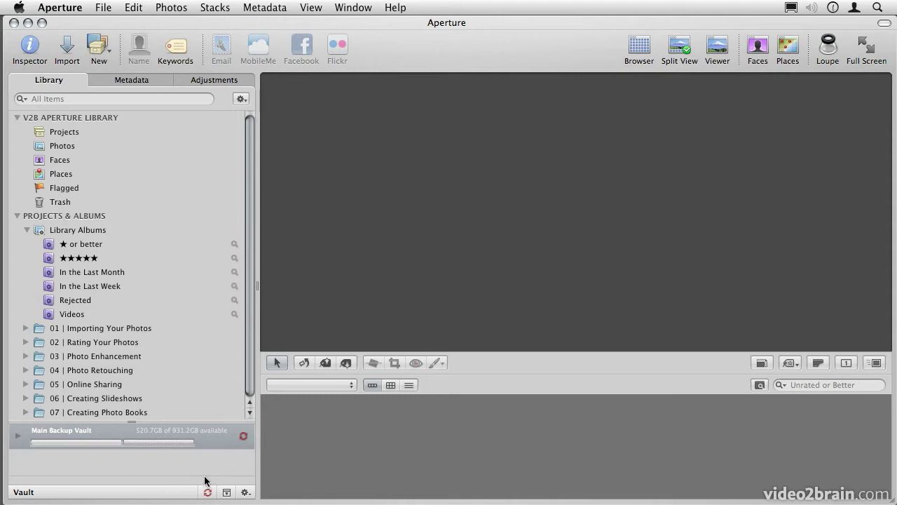
key(super+Tab)
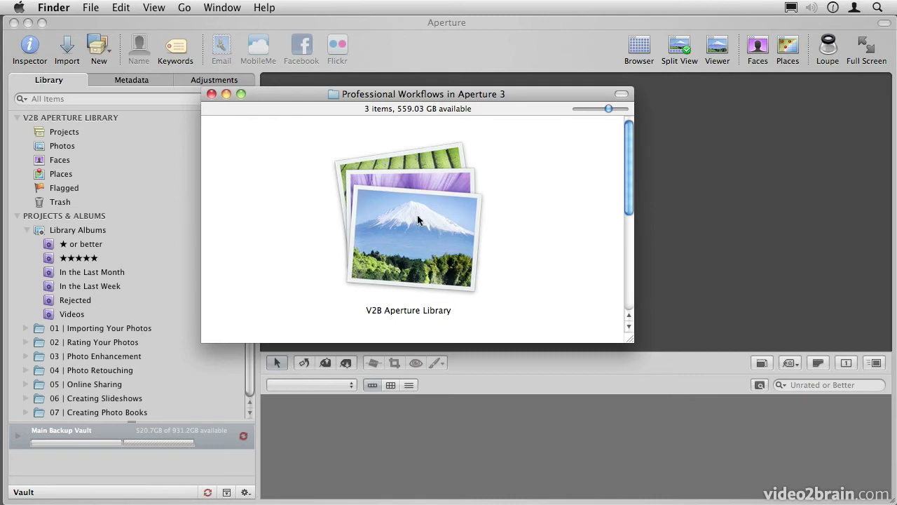
Step: Bring Aperture forward and reopen the current V2B Aperture Library from the library chooser
double_click(440, 244)
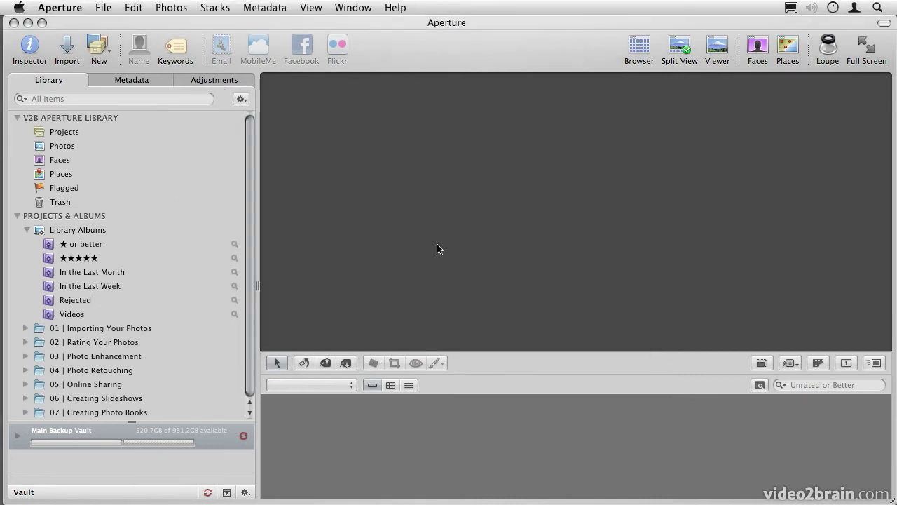
click(103, 8)
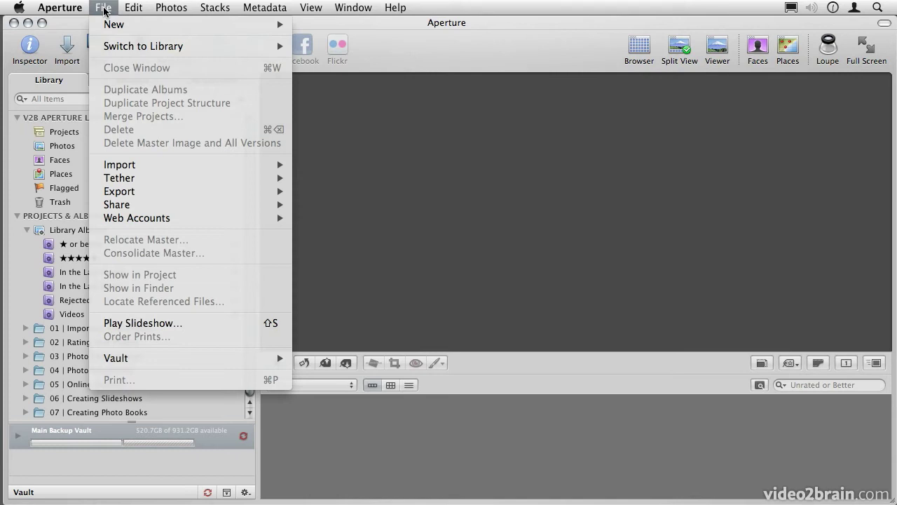
mouse_move(108, 47)
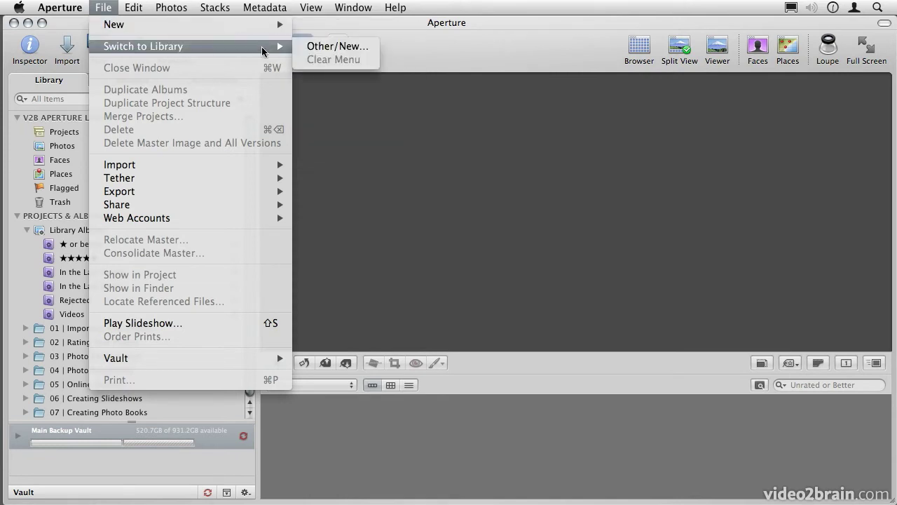
click(334, 46)
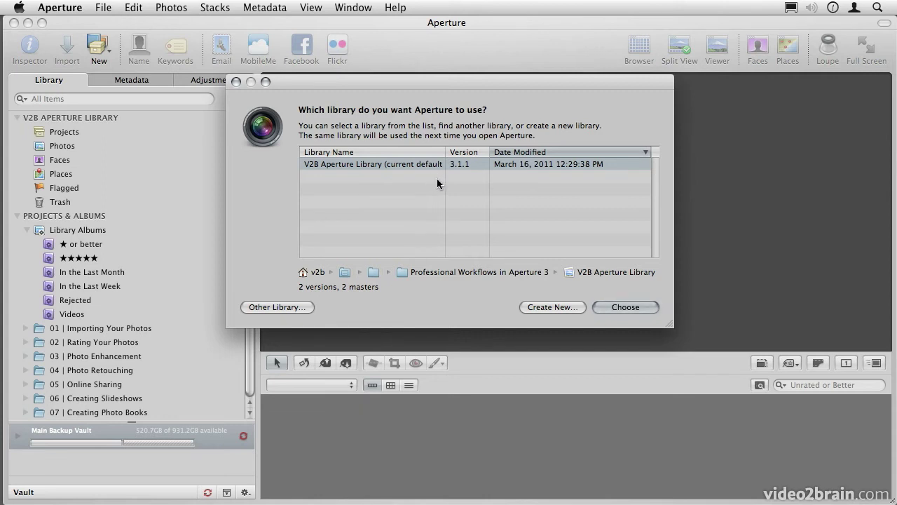
click(236, 82)
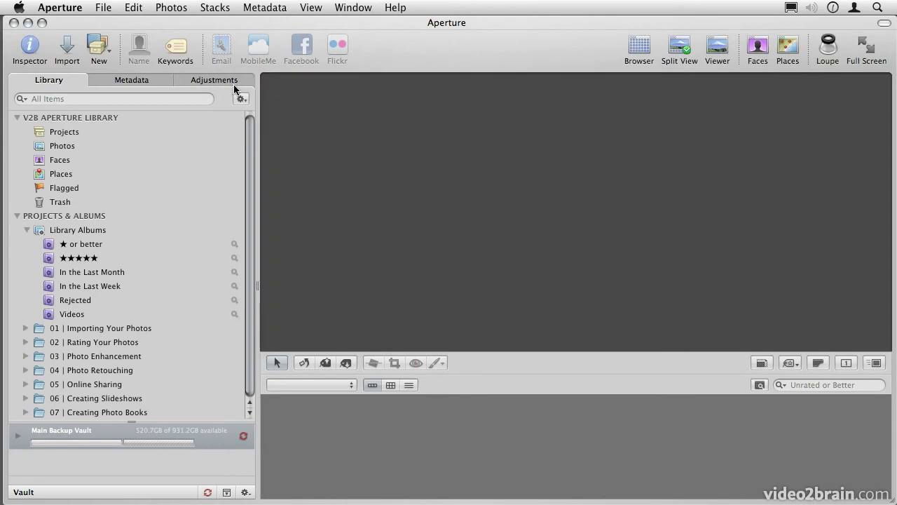
Step: Browse the RAW+JPEG and RAW Photos folders in Finder, then return to Aperture
key(super+Tab)
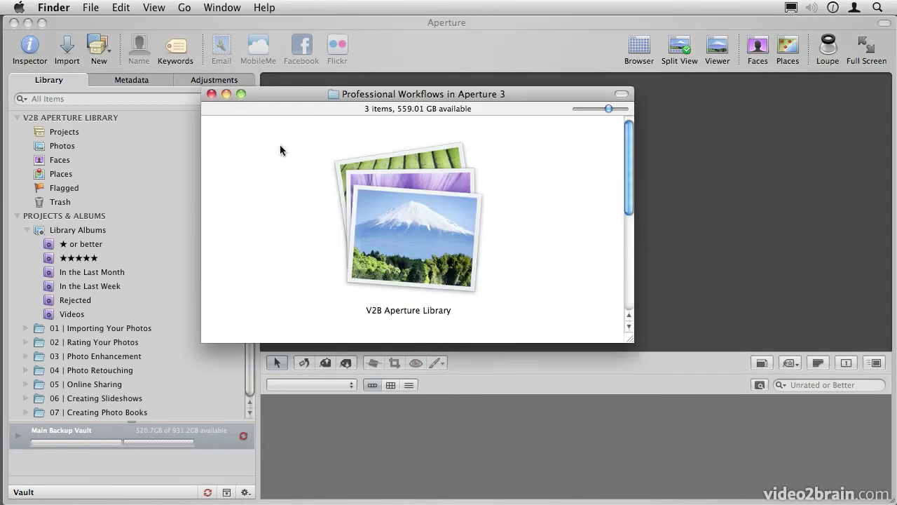
drag(628, 142, 629, 251)
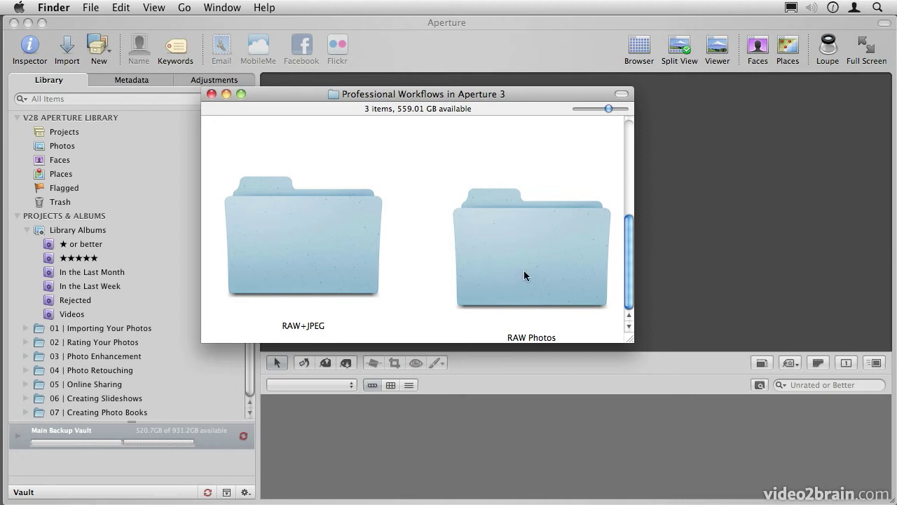
click(630, 144)
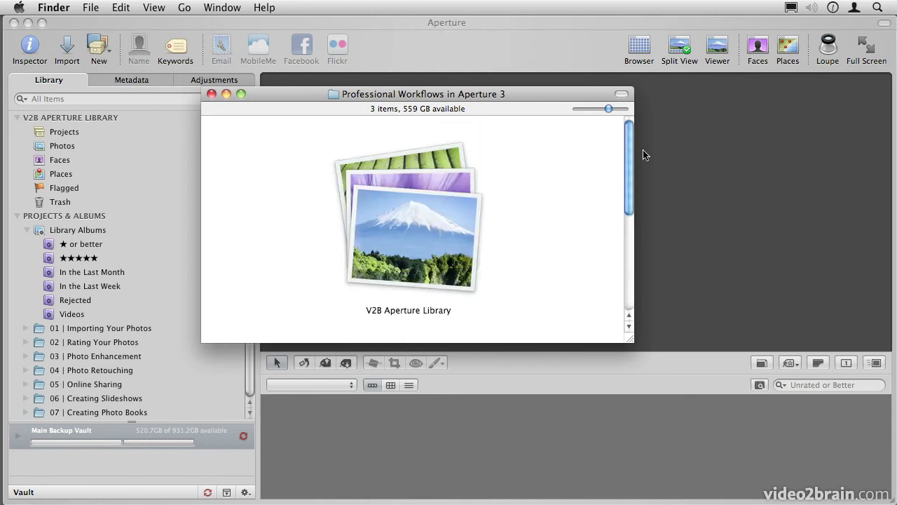
key(super+Tab)
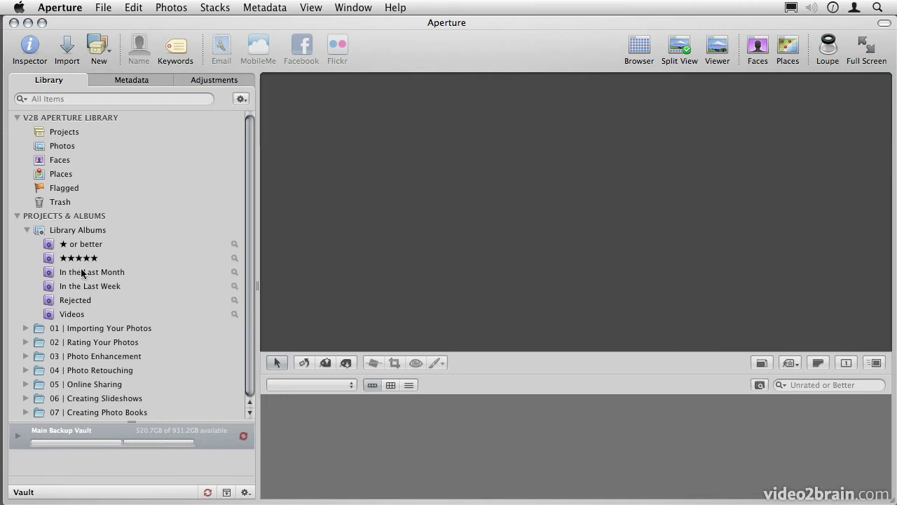
Step: Expand 01 | Importing Your Photos > Photos and show Sample Import's two photos
click(26, 329)
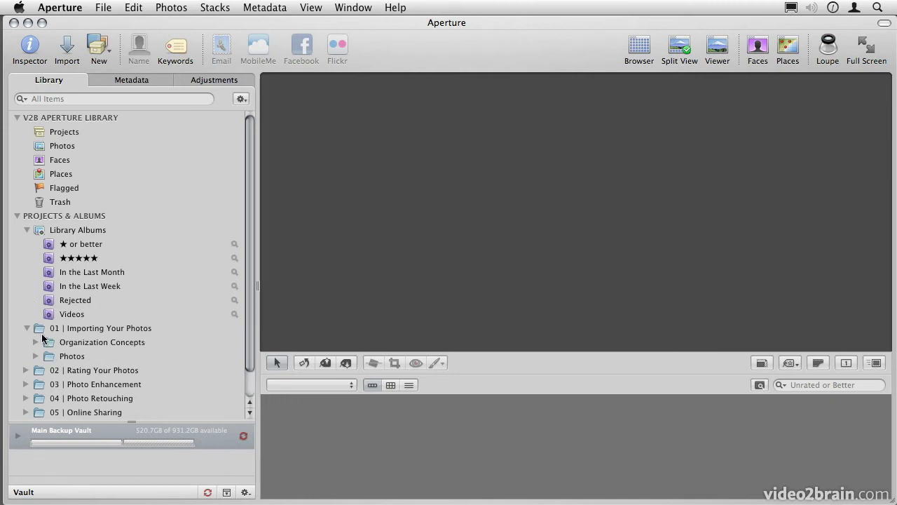
click(37, 356)
click(79, 371)
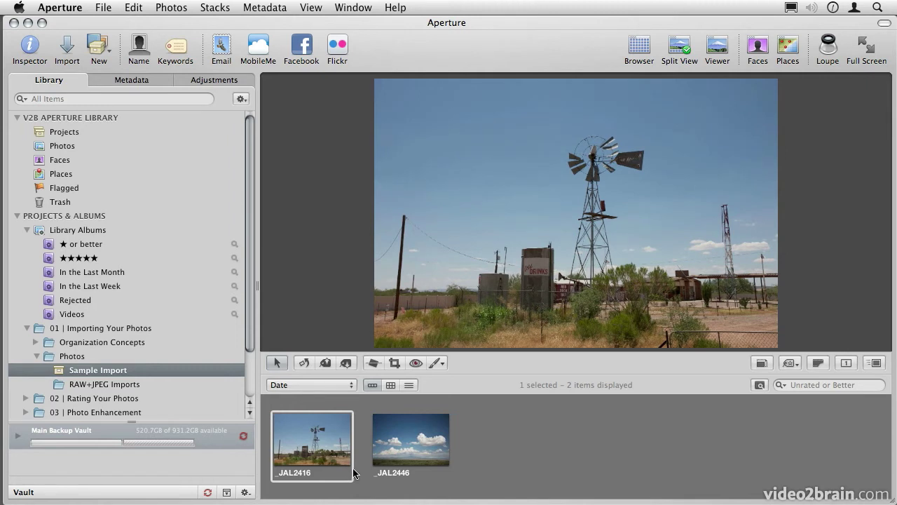
click(102, 7)
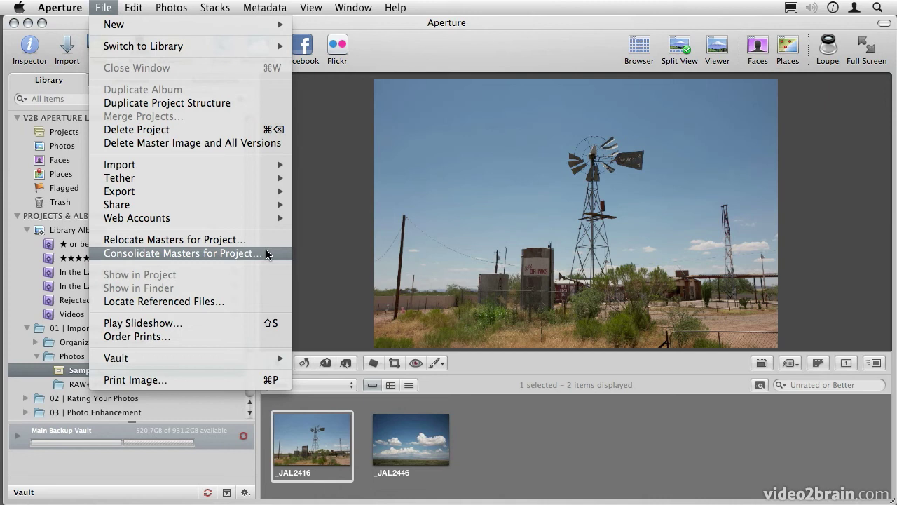
click(305, 247)
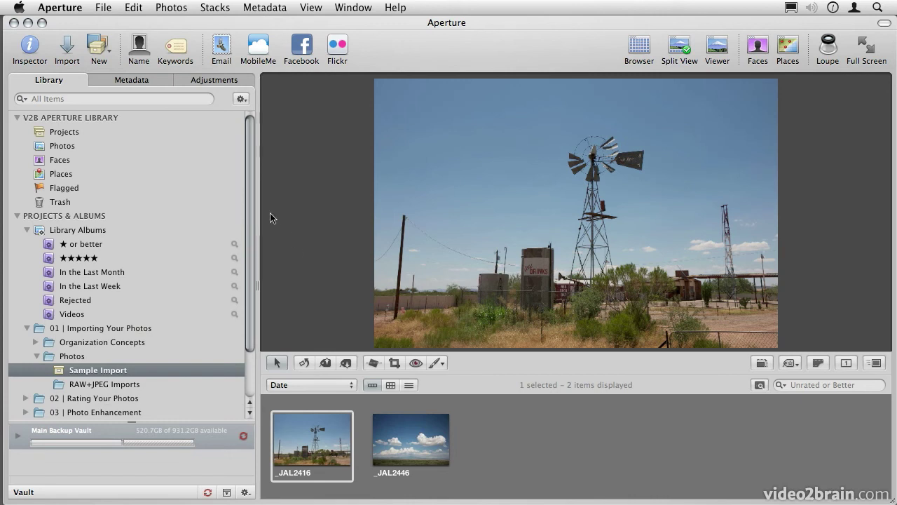
Step: Reopen the import pane with Store Files set to Pictures
click(67, 52)
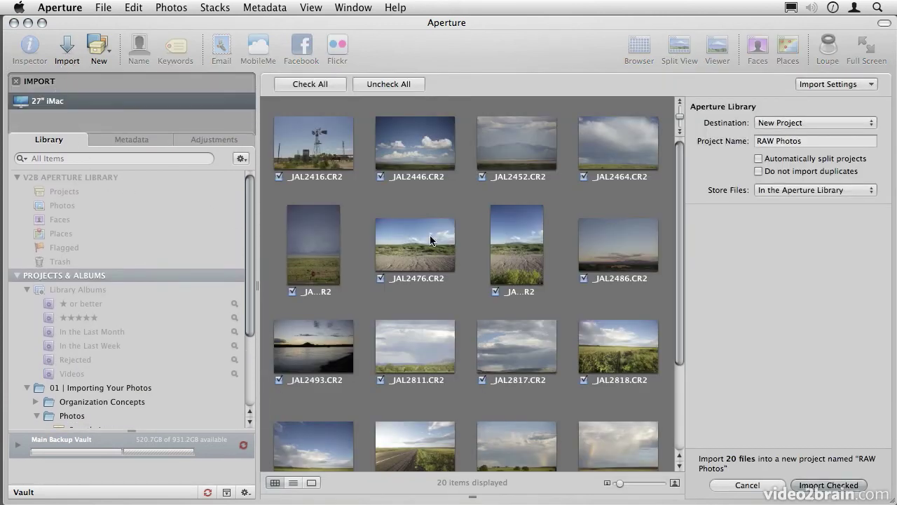
click(773, 186)
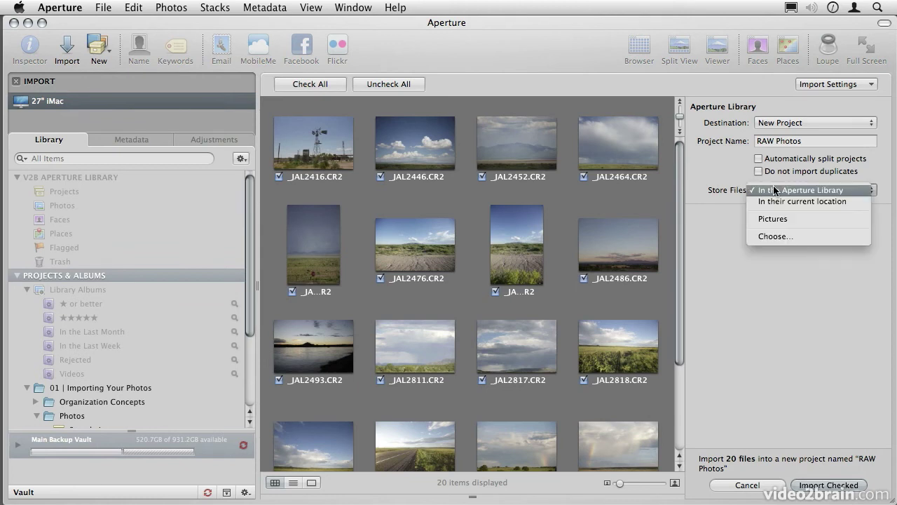
click(771, 217)
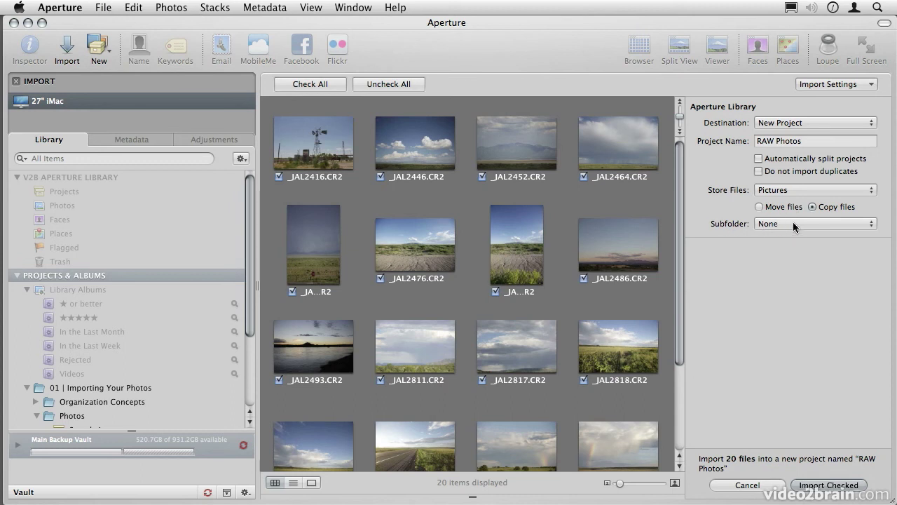
Step: Set the import Subfolder option to Image Year/Month/Day
click(792, 223)
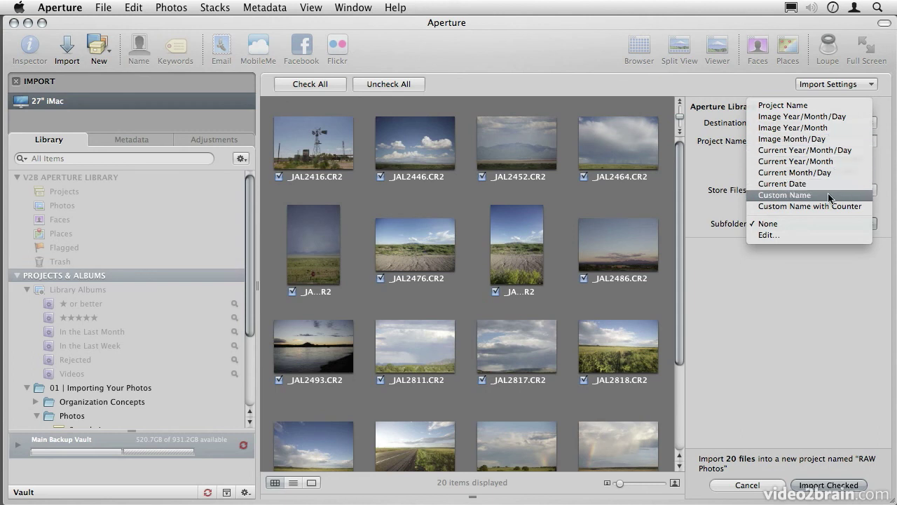
click(826, 118)
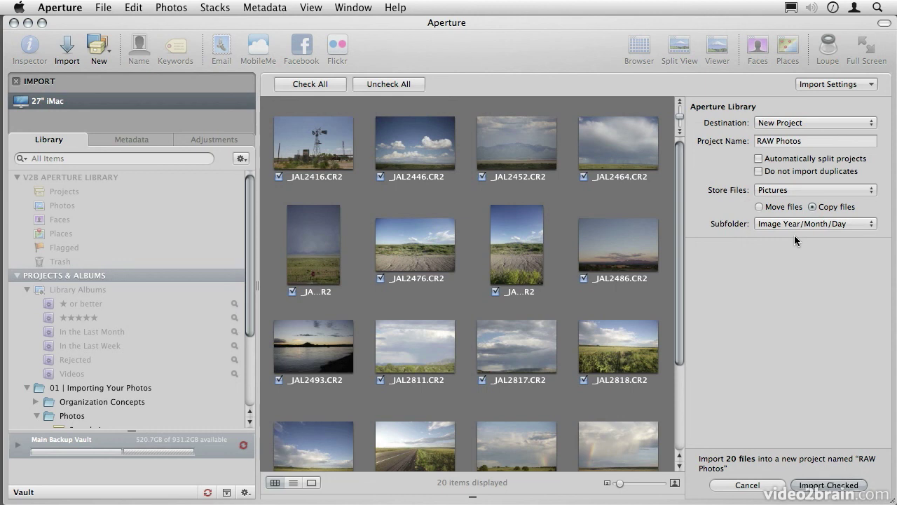
click(801, 223)
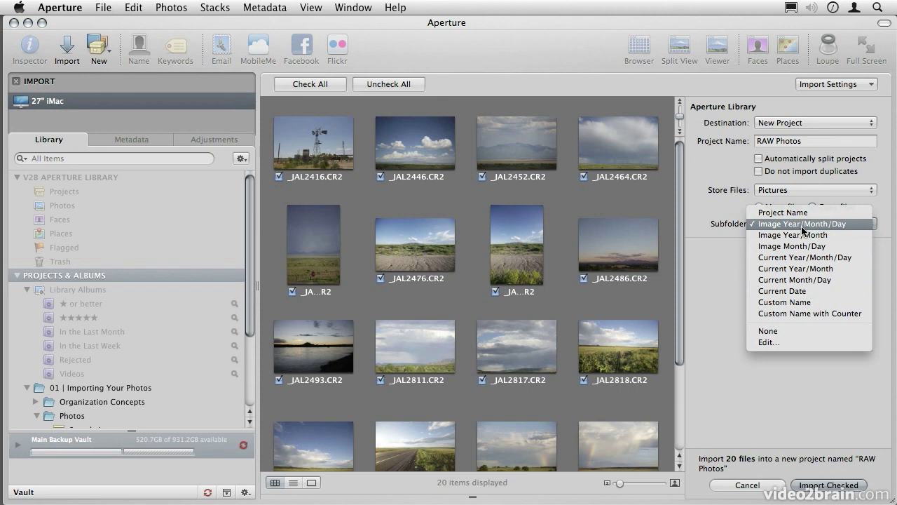
click(730, 227)
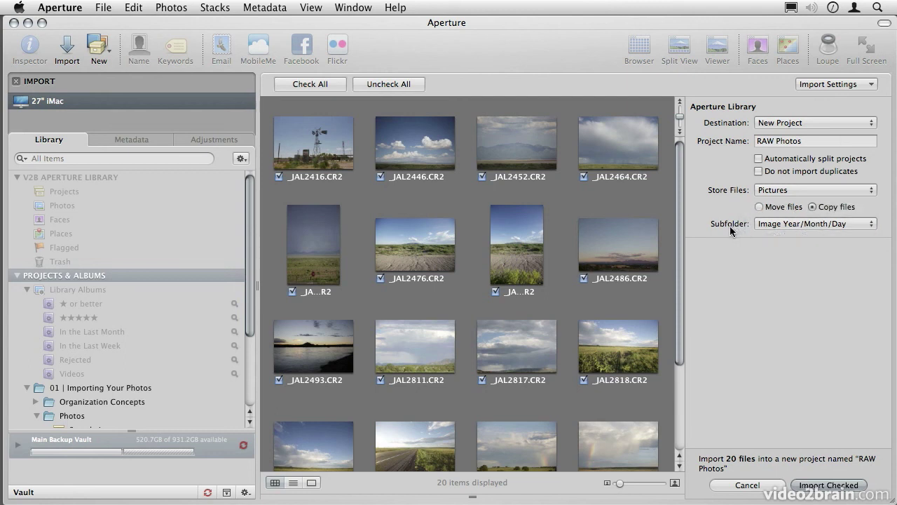